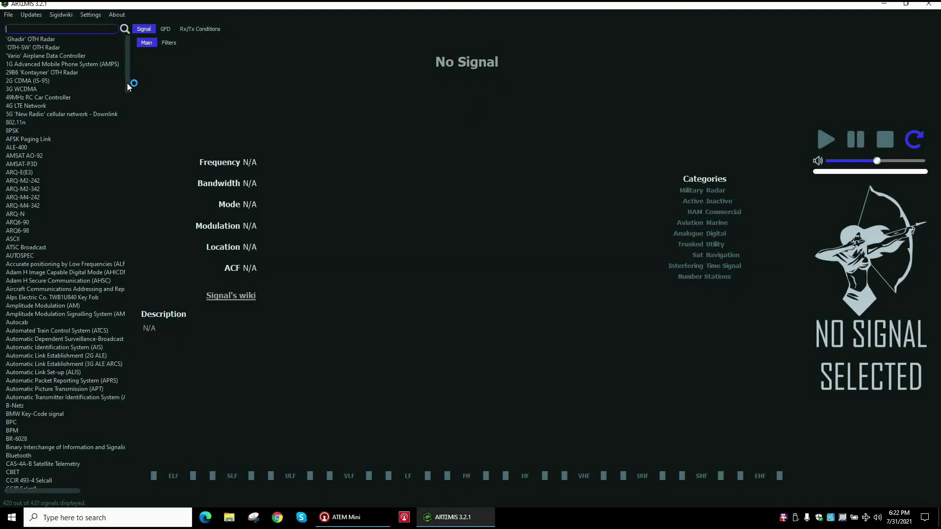
drag(128, 83, 127, 199)
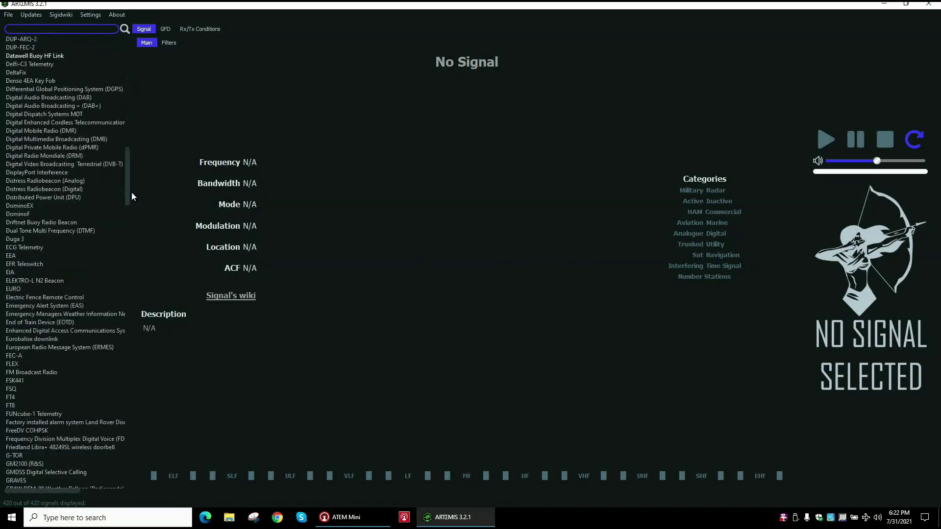
drag(128, 201, 120, 354)
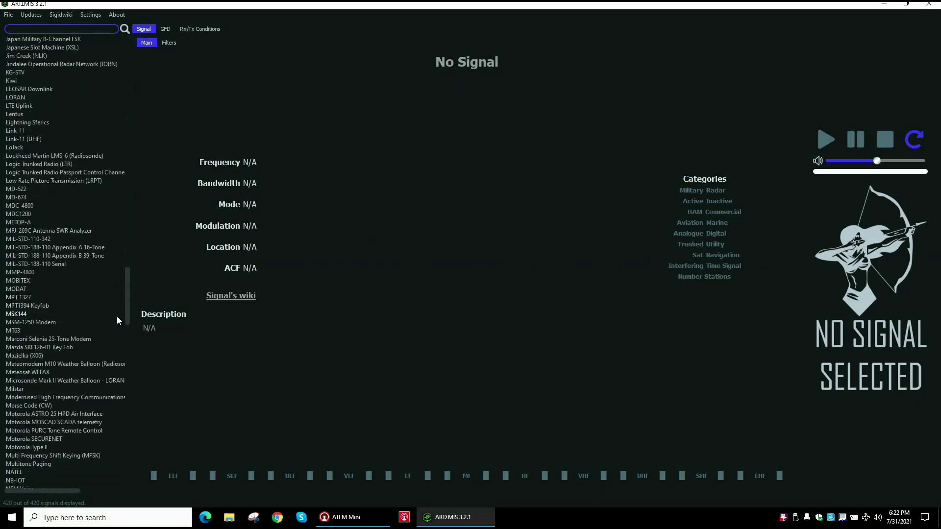
scroll(120, 351, down, 3)
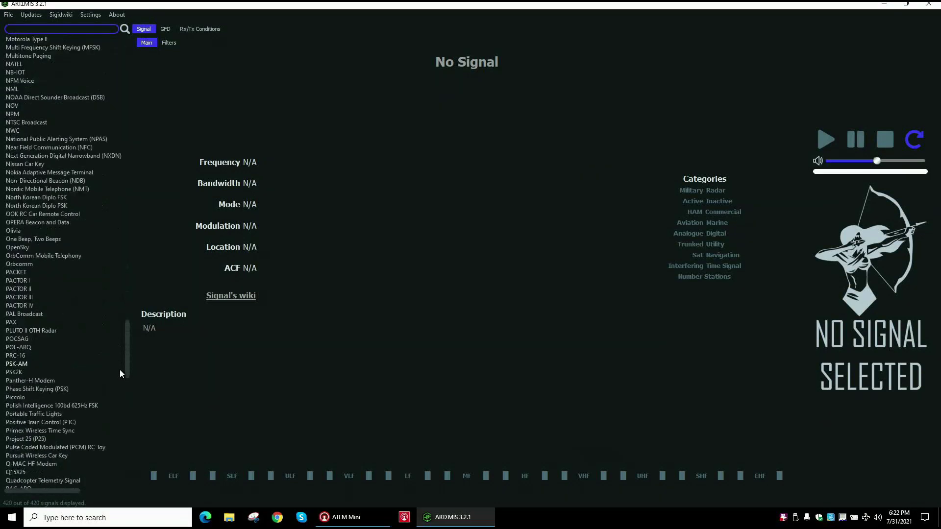
scroll(119, 371, down, 2)
scroll(120, 371, down, 3)
scroll(120, 379, down, 2)
drag(120, 381, 121, 389)
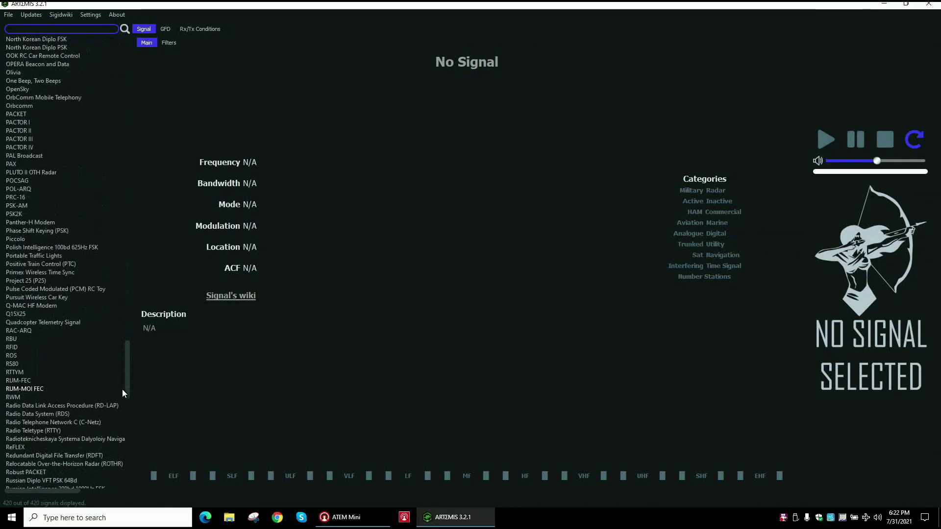
Show the Phase Shift Keying (PSK) entry and play, then stop, its audio sample.
click(46, 233)
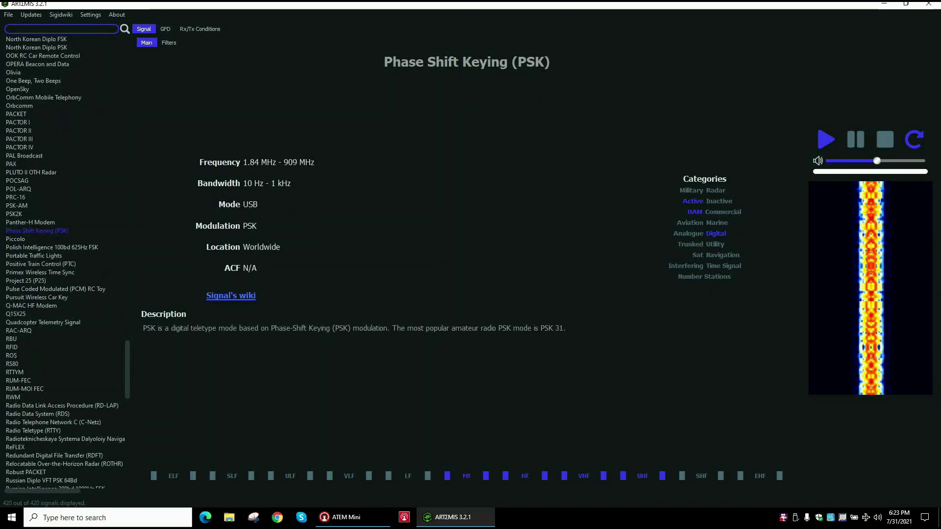
click(820, 140)
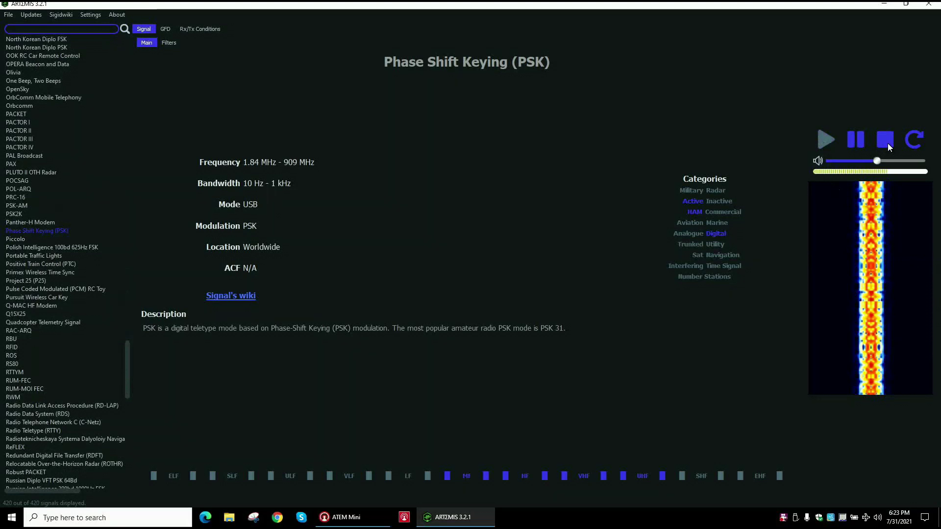
click(887, 143)
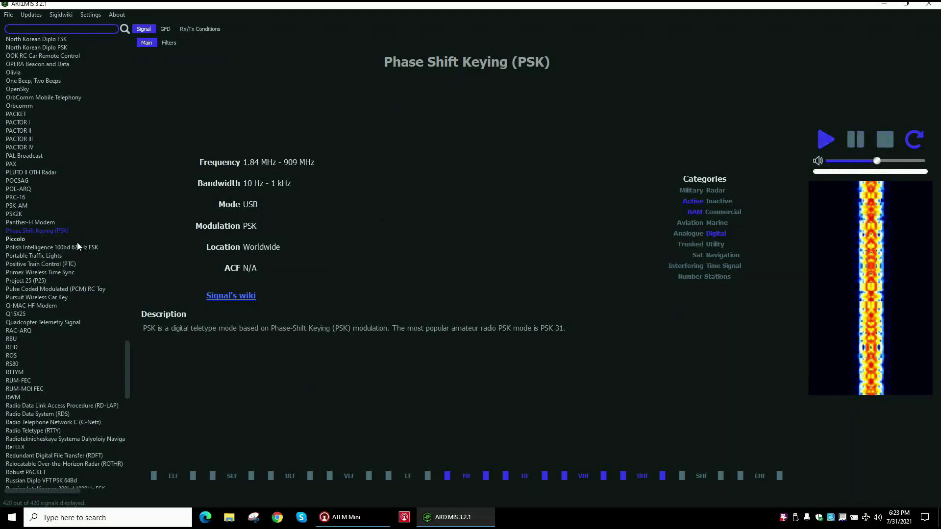
Show the PACTOR I signal's details and open sigidwiki.com in the browser.
click(23, 122)
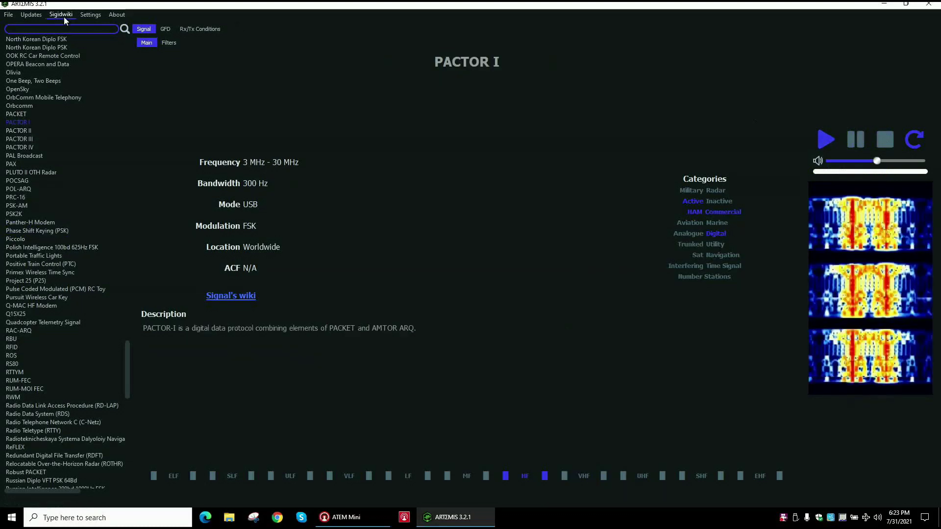
click(63, 16)
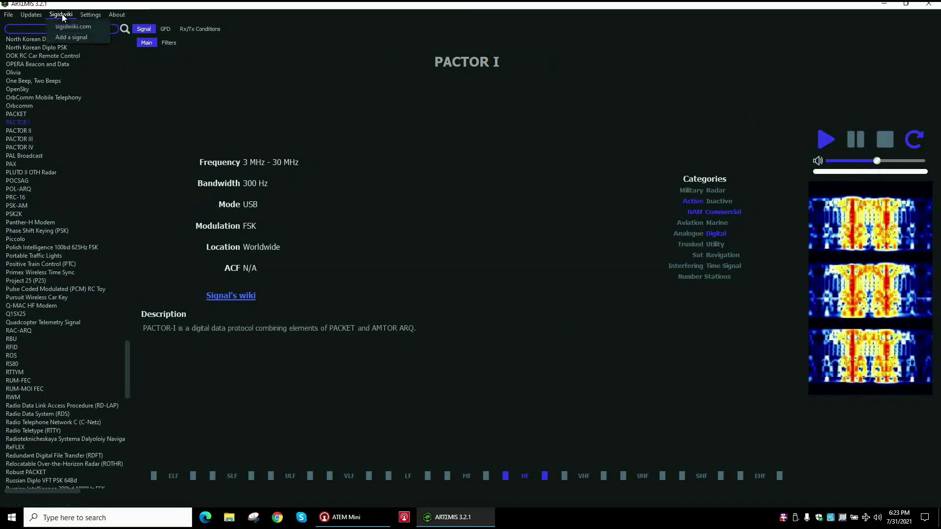
click(70, 26)
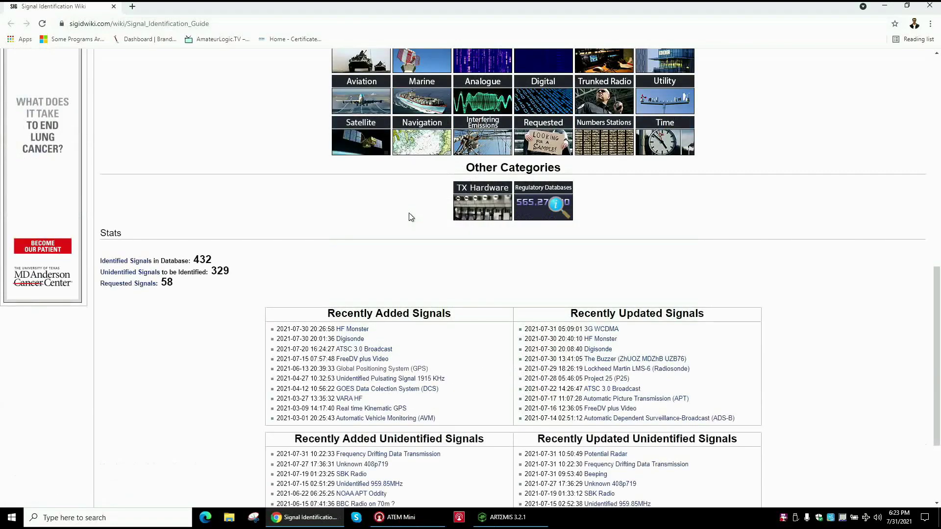
scroll(409, 213, down, 1)
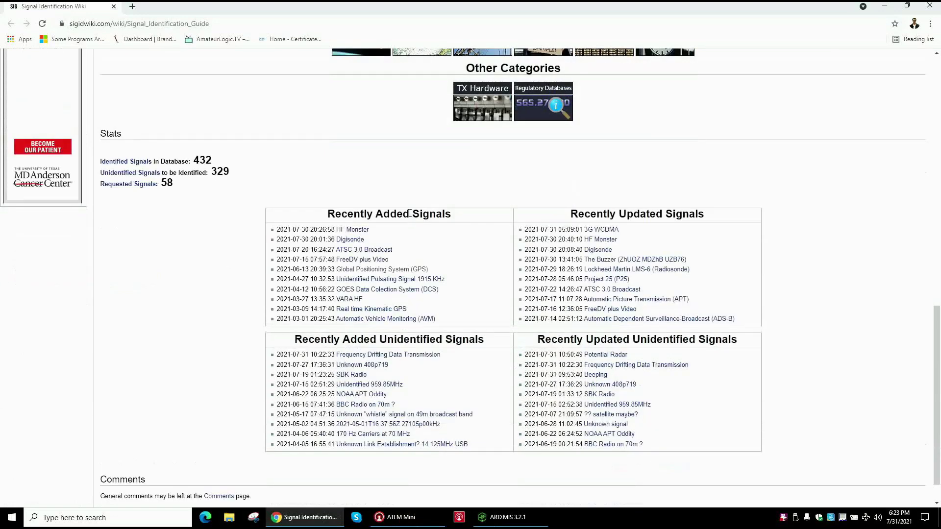
scroll(410, 214, down, 1)
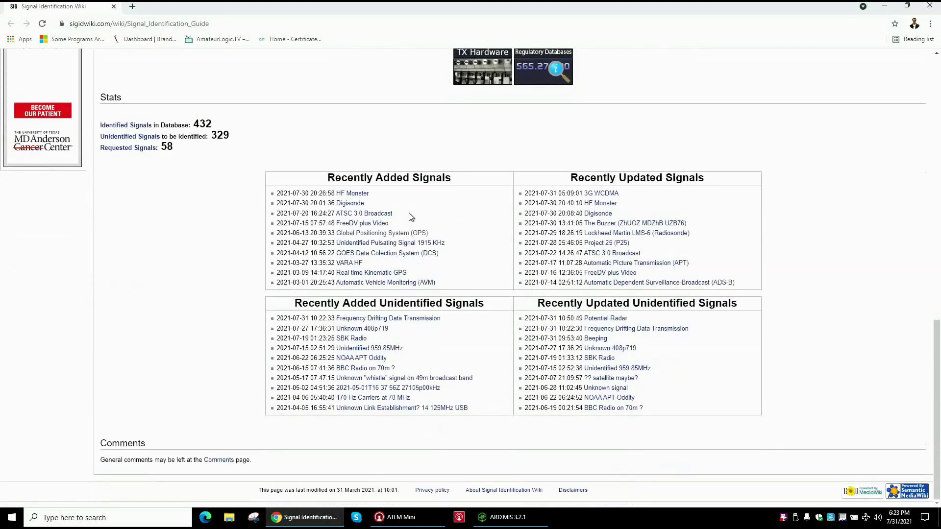
scroll(410, 216, up, 3)
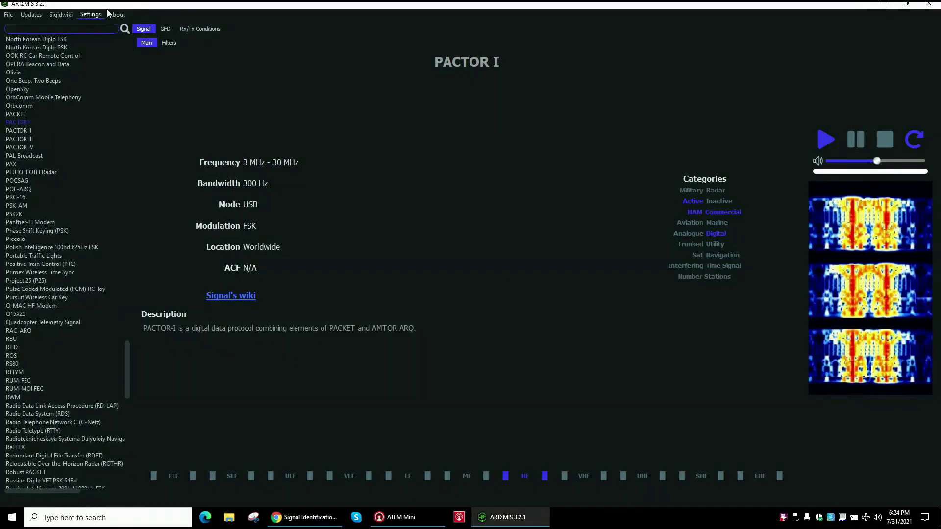
Open aresvalley.com in the browser from ARTEMIS's related websites list.
click(117, 14)
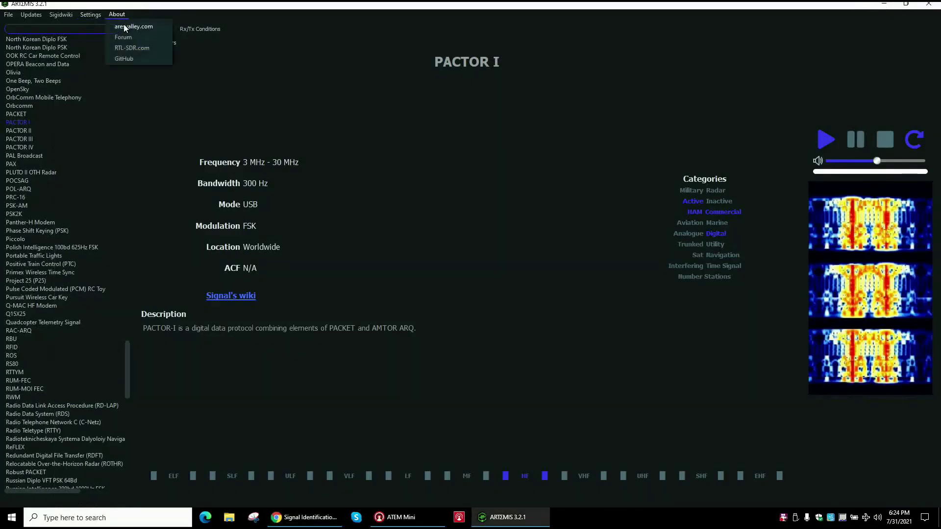
click(126, 26)
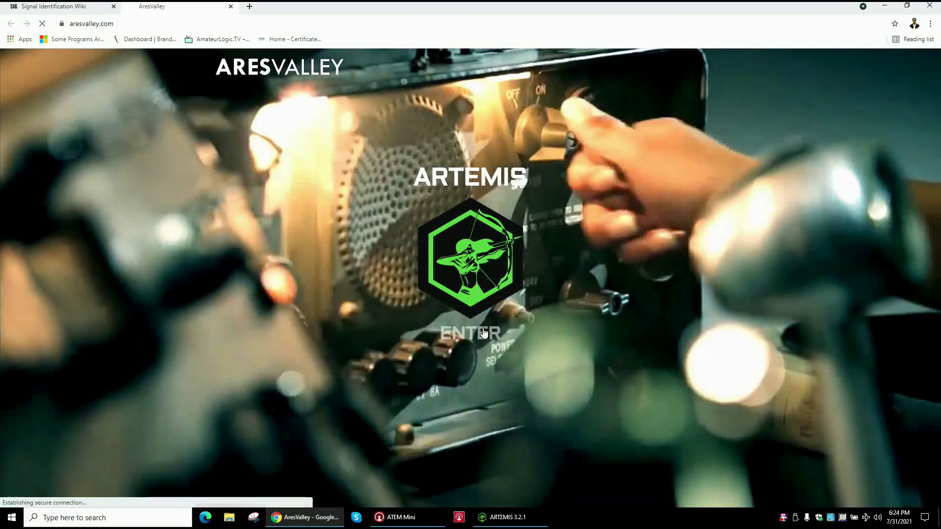
Enter the ARTEMIS section and jump to the 'Who we are?' team section.
click(484, 334)
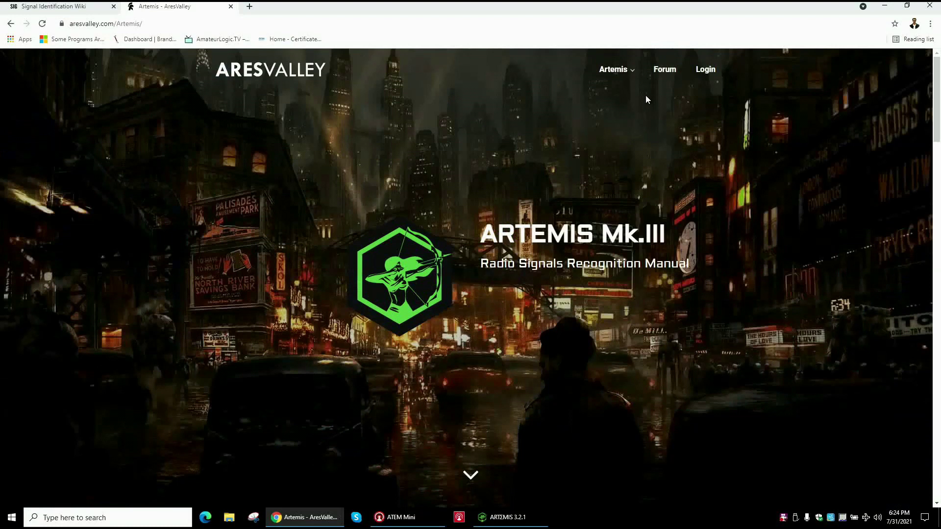
click(629, 73)
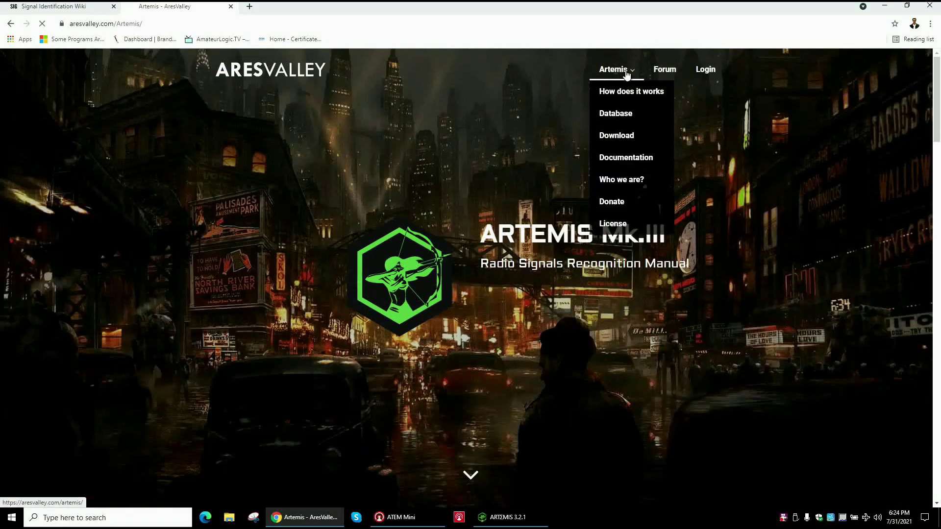
click(614, 180)
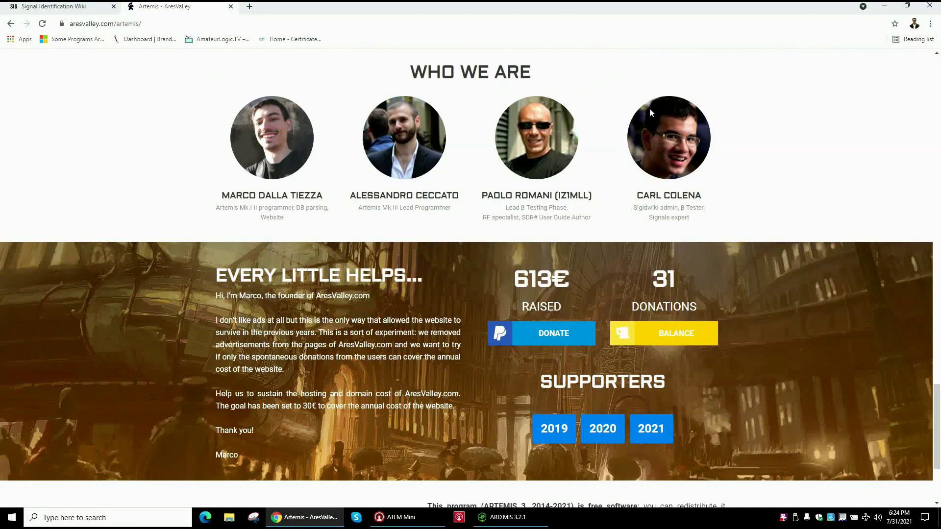
scroll(431, 301, up, 4)
scroll(432, 301, up, 4)
scroll(433, 303, down, 2)
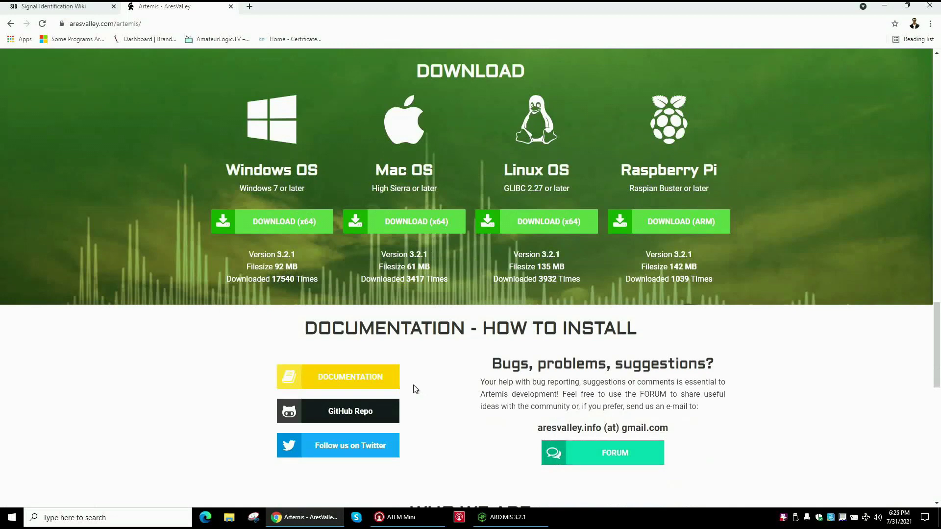
scroll(413, 390, up, 5)
scroll(413, 388, up, 2)
scroll(413, 389, up, 1)
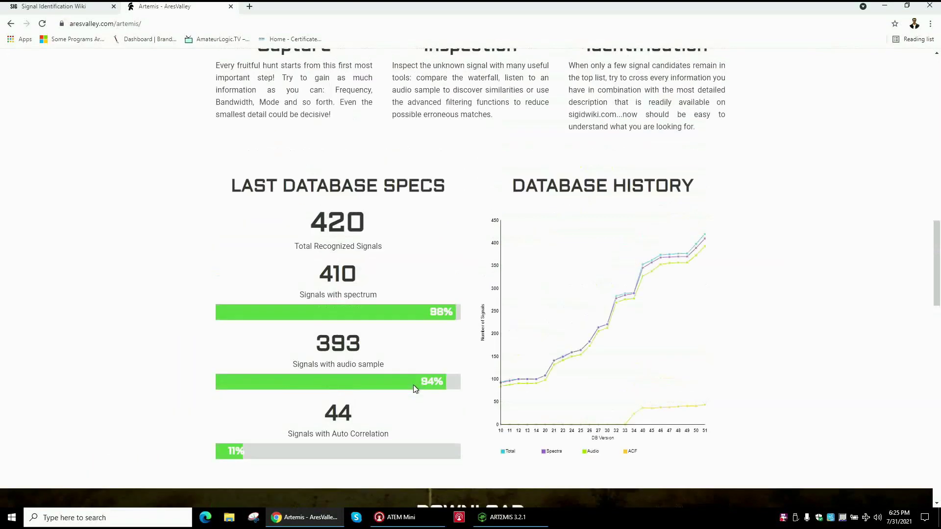
scroll(413, 389, up, 1)
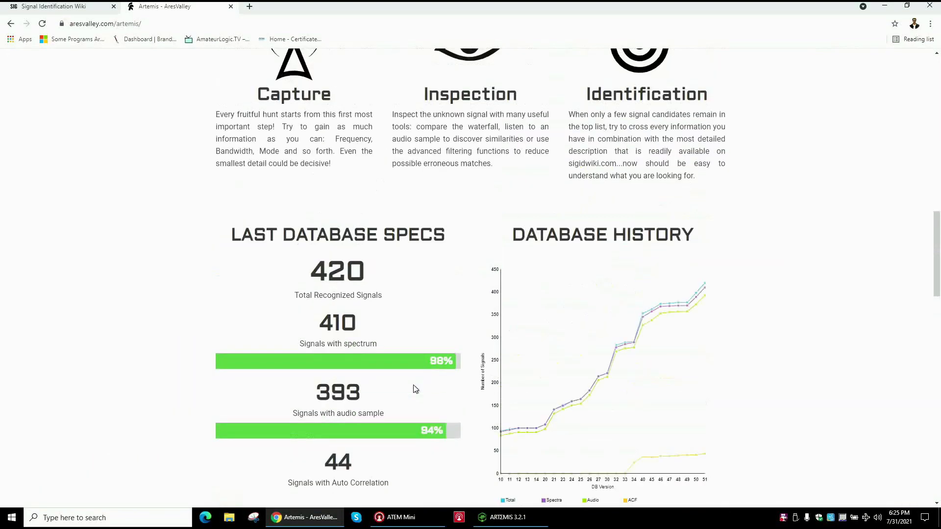
scroll(413, 389, up, 1)
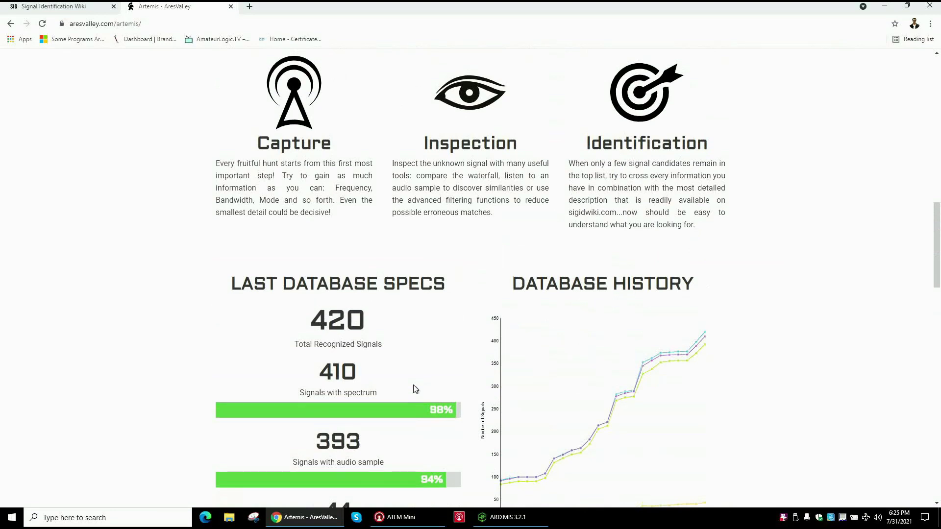
scroll(414, 388, up, 1)
scroll(413, 389, up, 5)
scroll(414, 384, up, 2)
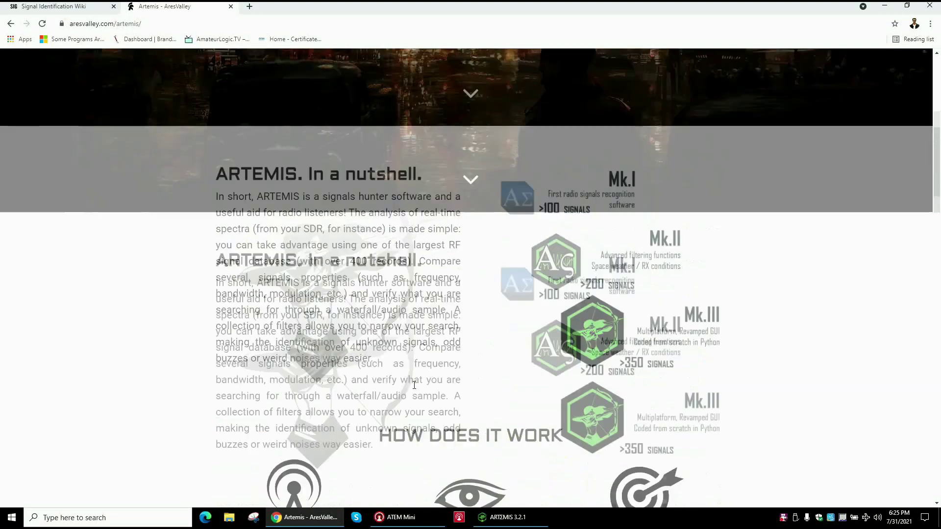
scroll(414, 385, up, 3)
scroll(414, 385, up, 1)
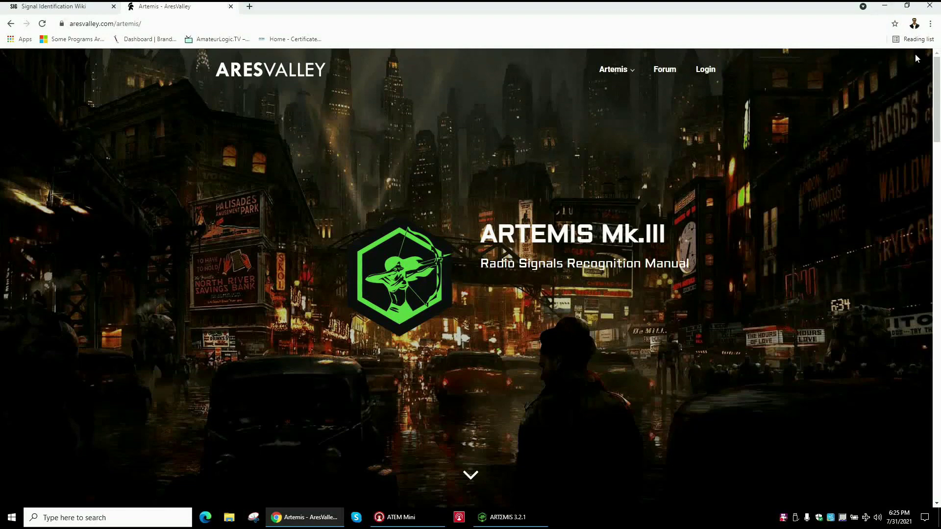
Minimize the browser, show the PSK entry, then display SITOR-A's details and waterfall.
click(889, 8)
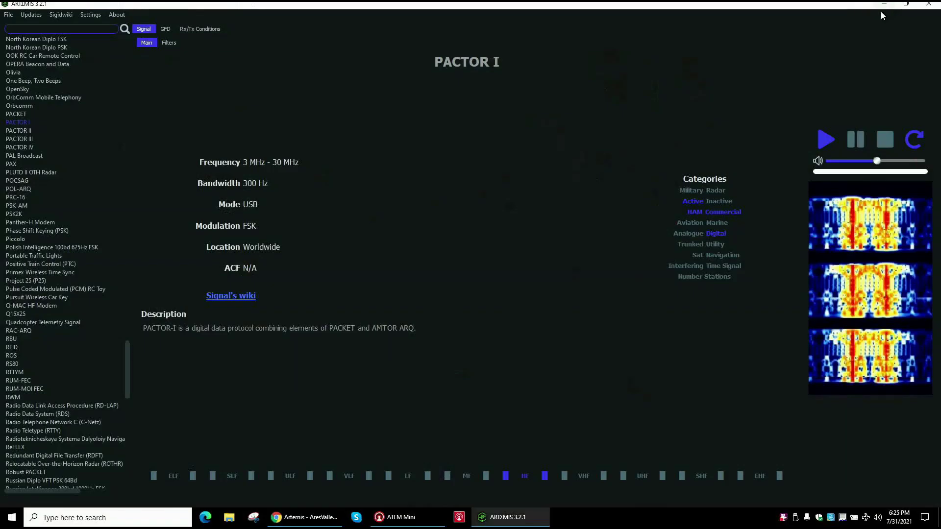
click(15, 206)
click(25, 231)
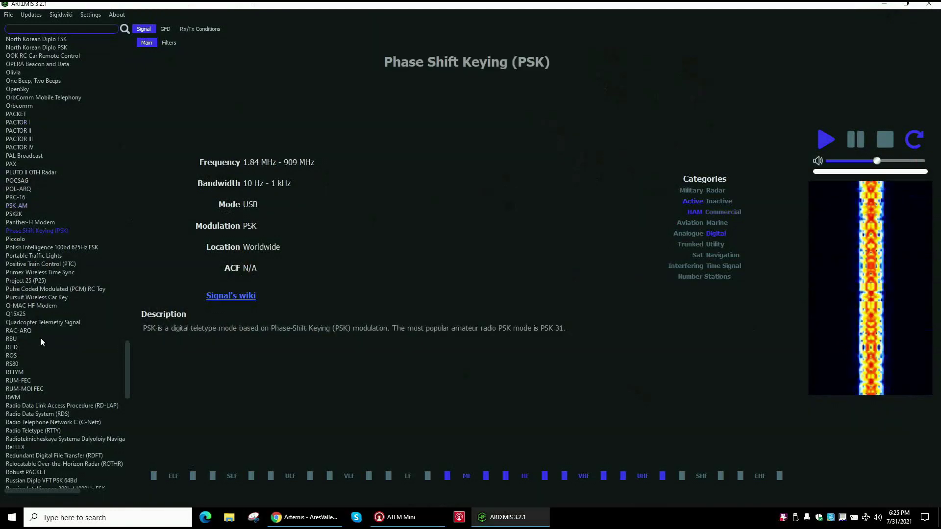
scroll(43, 343, down, 1)
scroll(44, 348, down, 4)
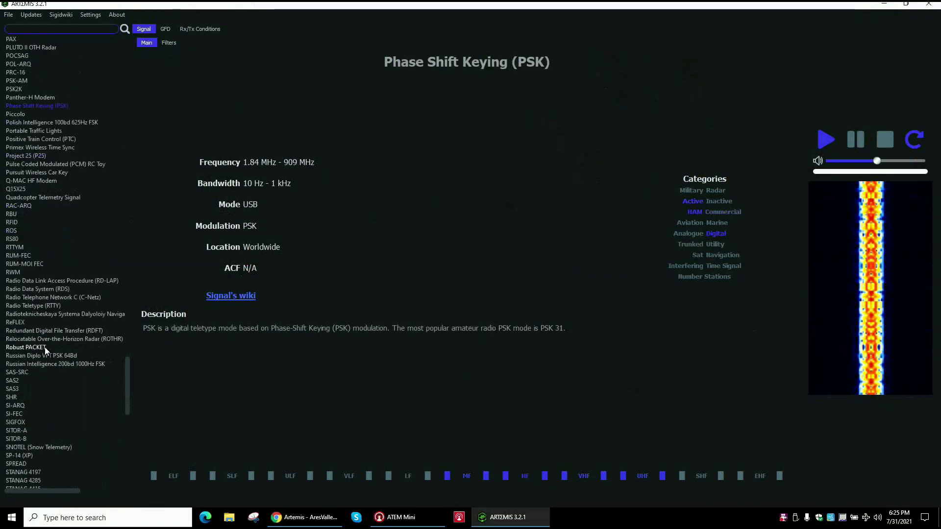
scroll(45, 351, down, 3)
scroll(44, 351, down, 5)
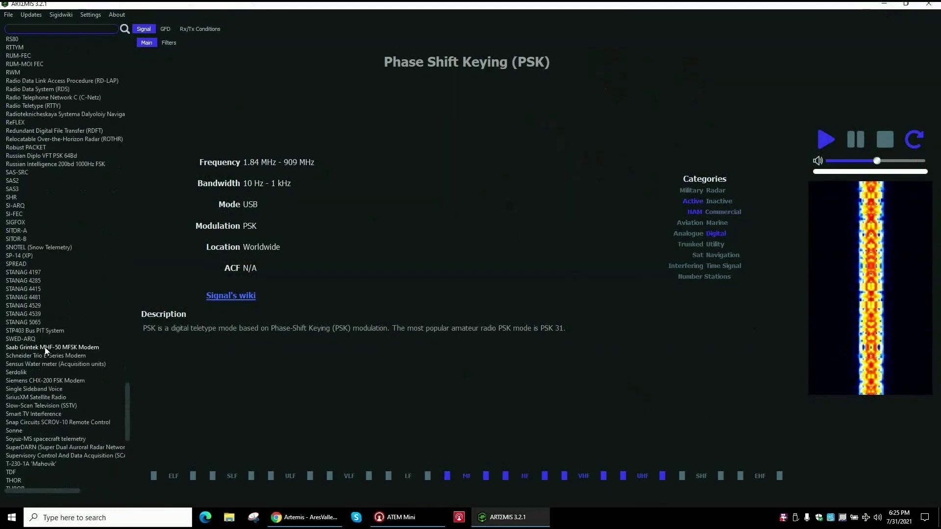
click(25, 231)
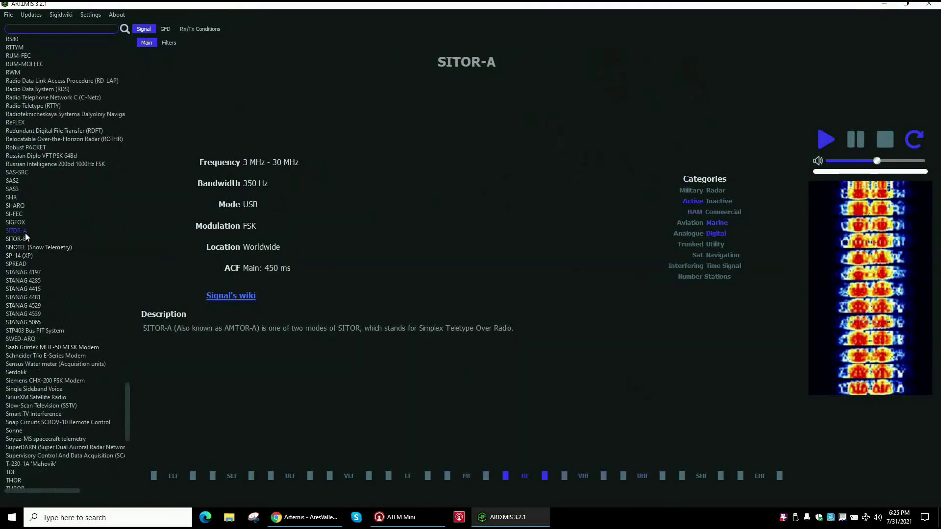